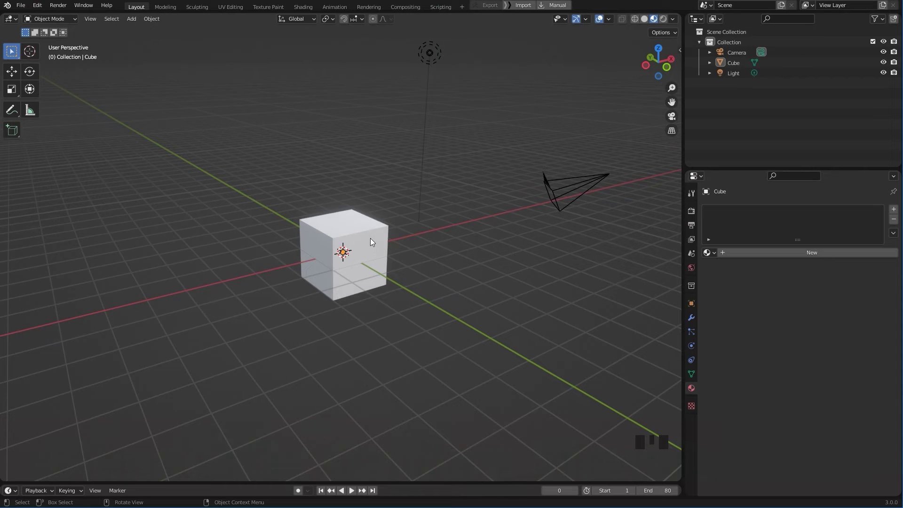
- Select the cube, then the light, then the camera to show its Perspective 50 mm lens settings
click(371, 241)
click(431, 66)
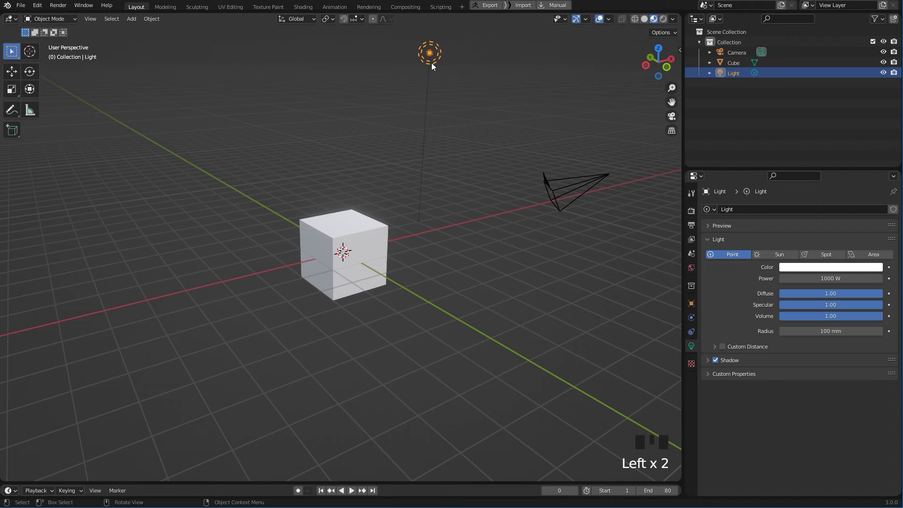
click(565, 188)
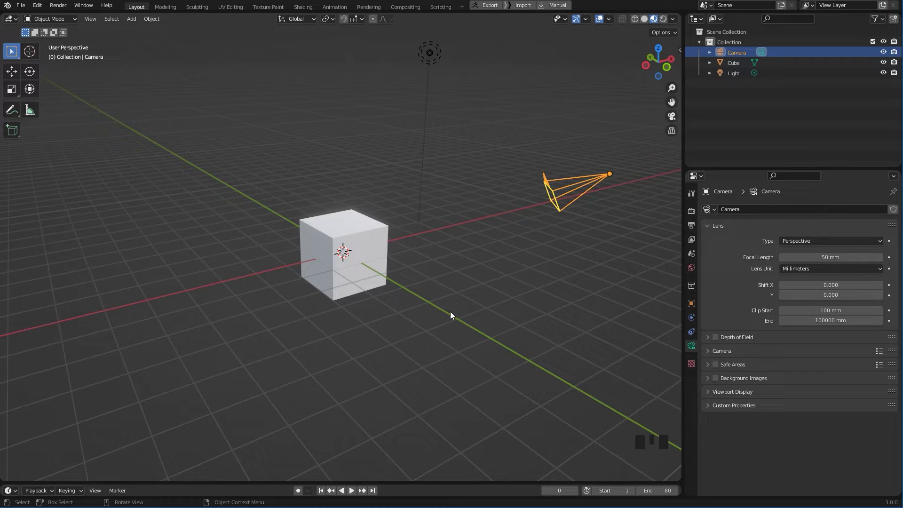
key(KP_0)
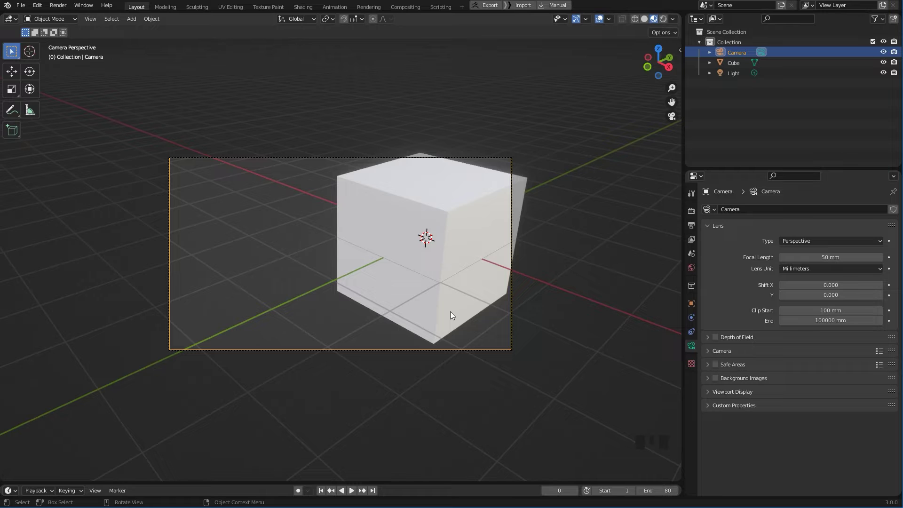
key(KP_0)
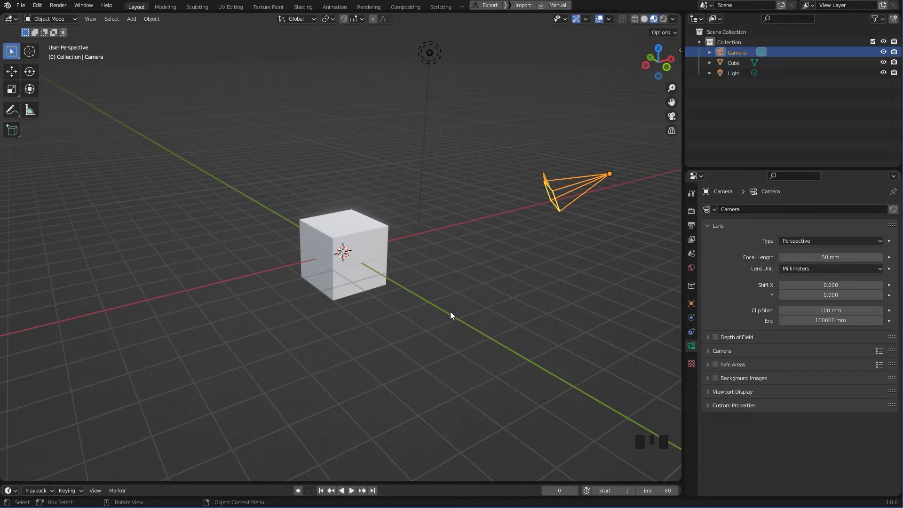
click(38, 6)
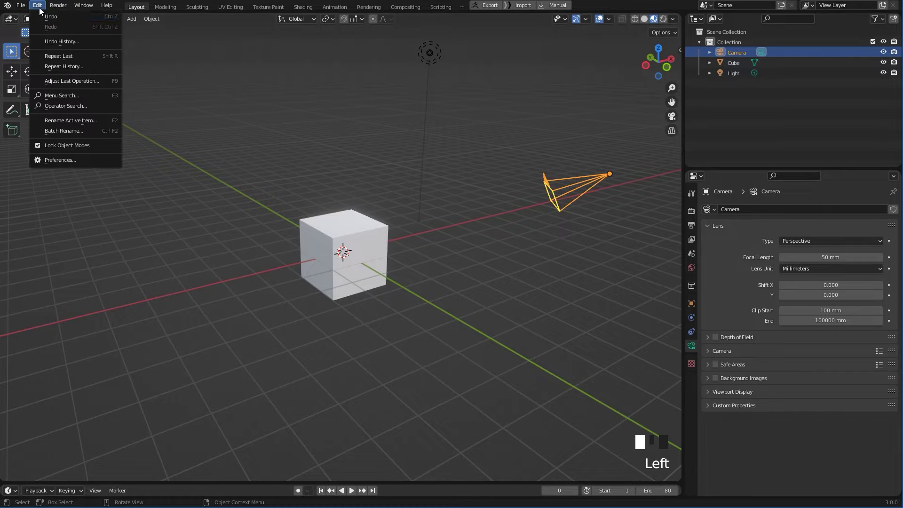
click(61, 159)
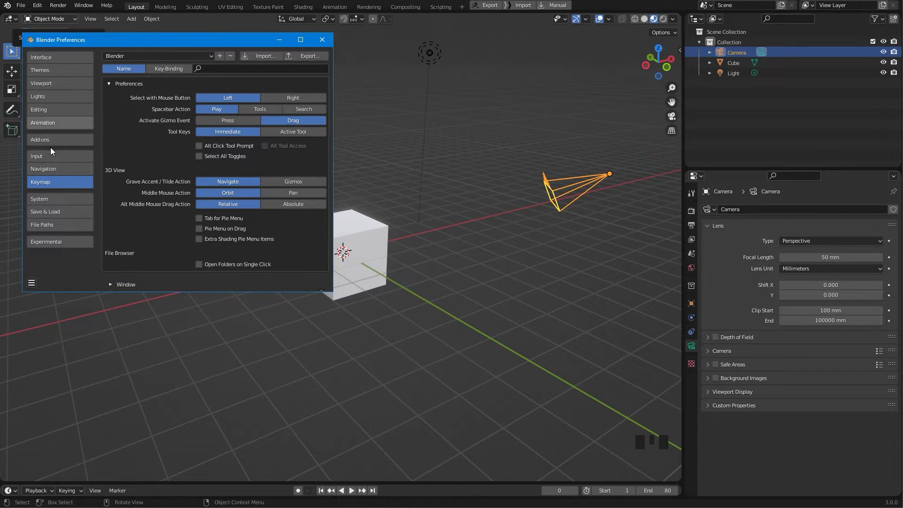
click(50, 160)
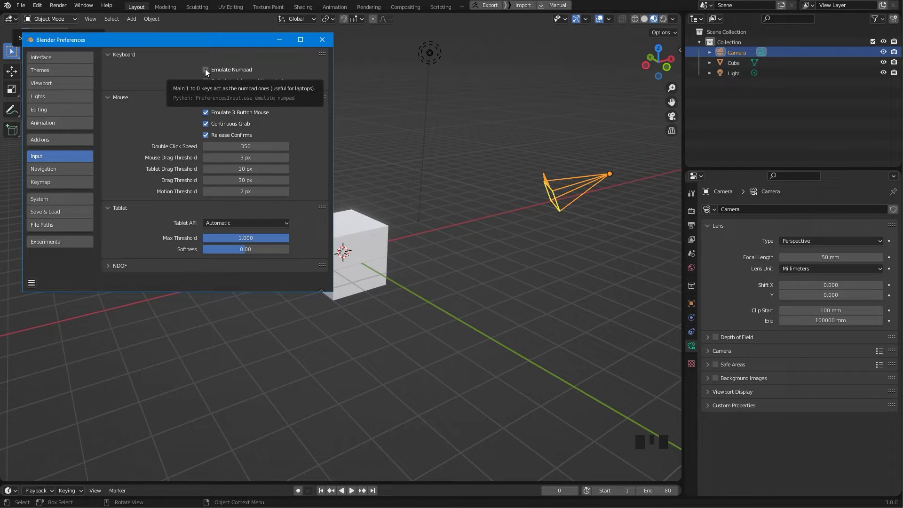
click(324, 40)
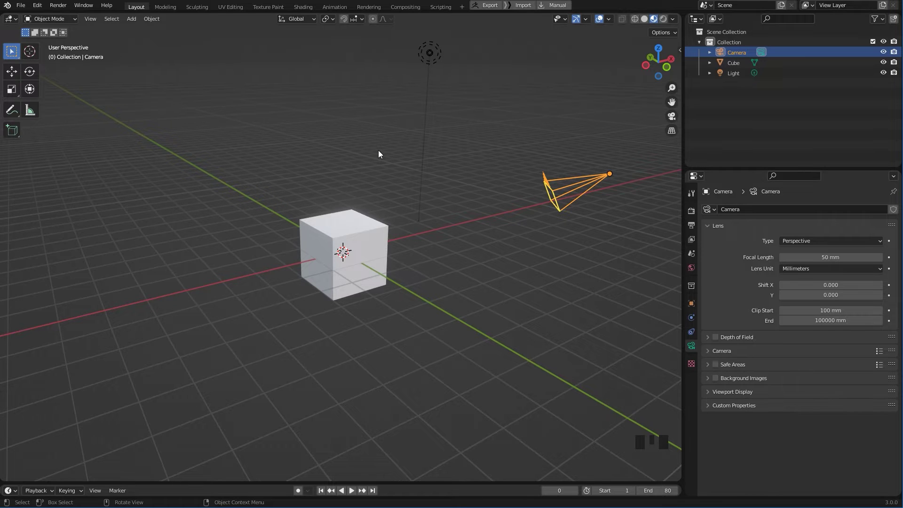
- In camera view, select the camera by its frame and move it to face the cube
key(KP_0)
click(263, 329)
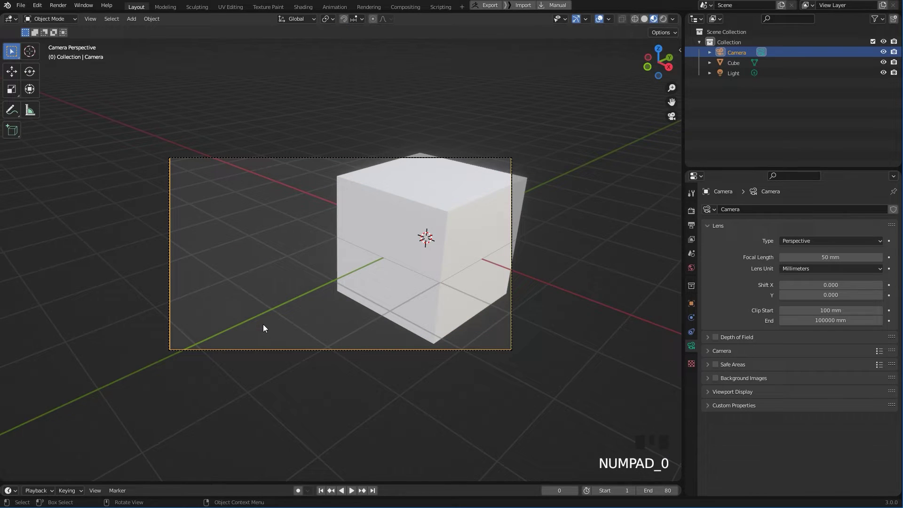
click(259, 348)
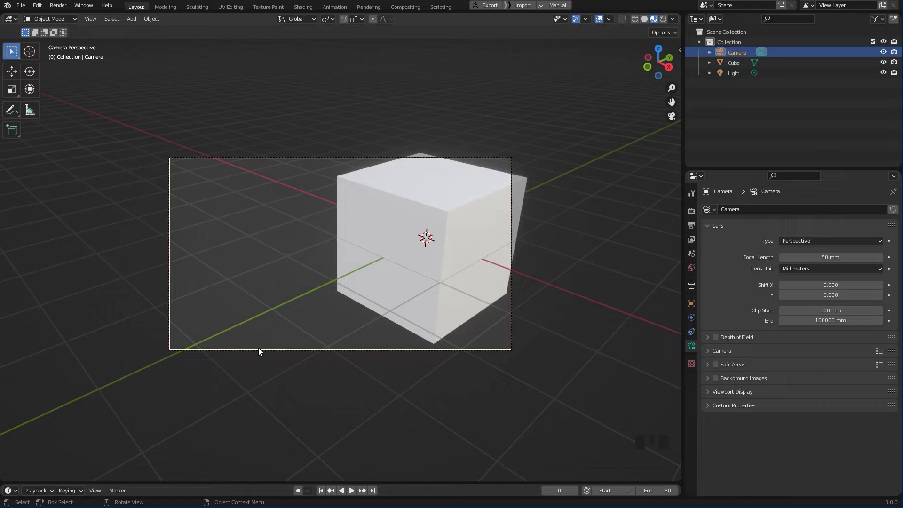
key(Left)
click(258, 350)
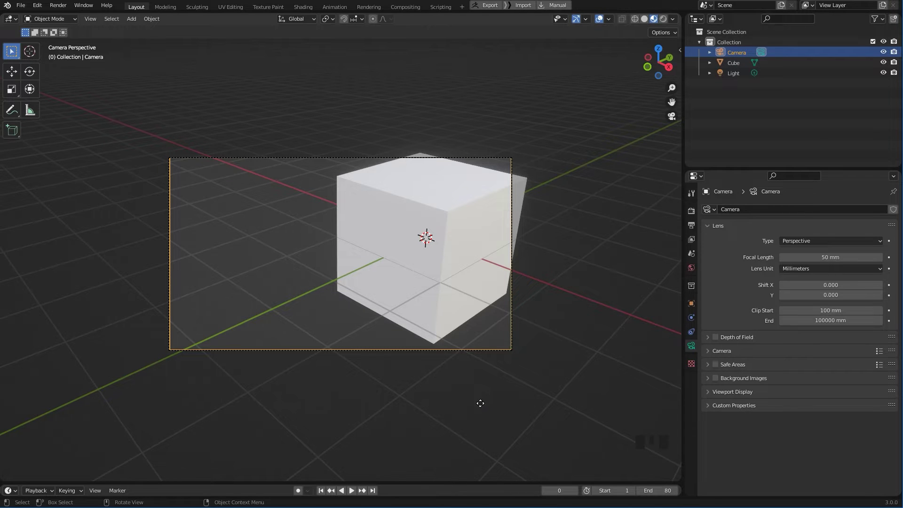
key(g)
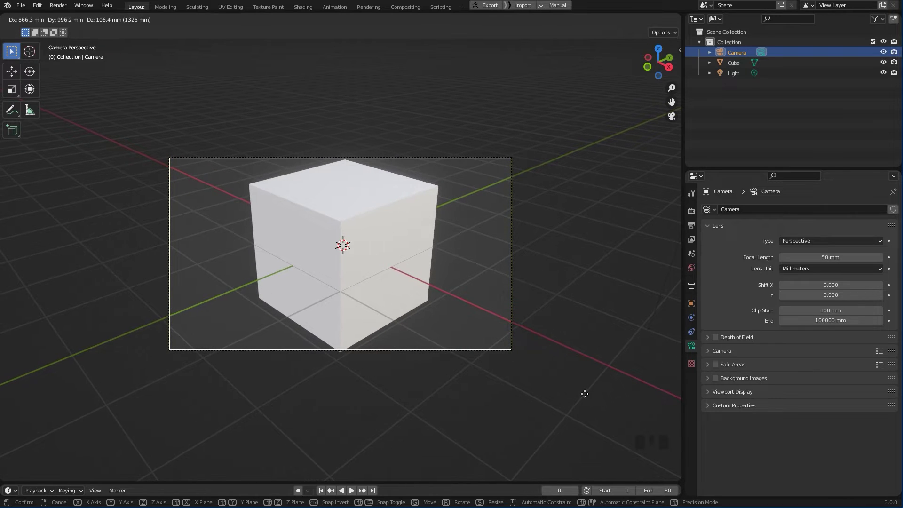
click(585, 393)
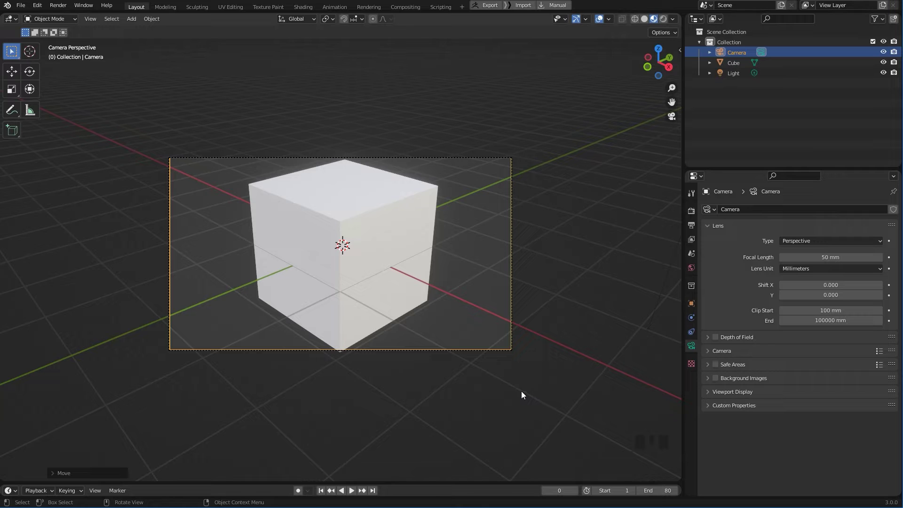
- Pull the camera back about 4082 mm along its local Z axis
key(g)
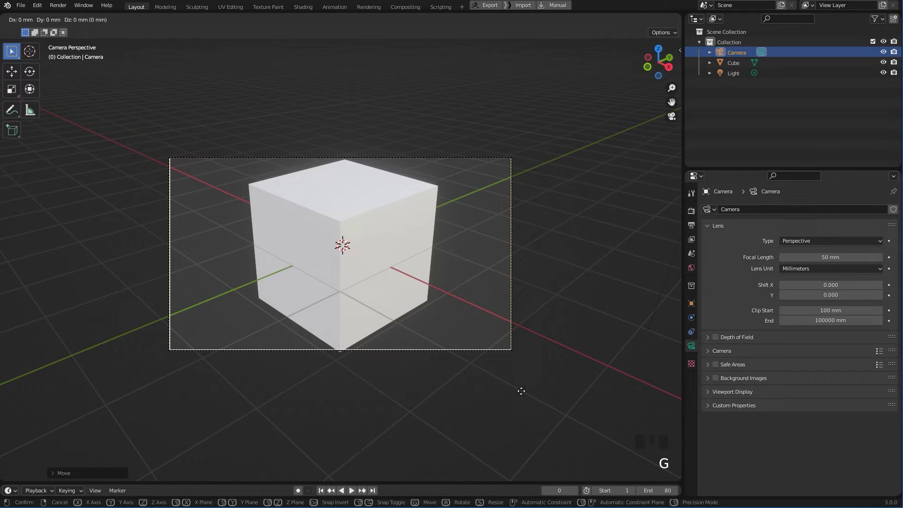
key(z)
key(z)
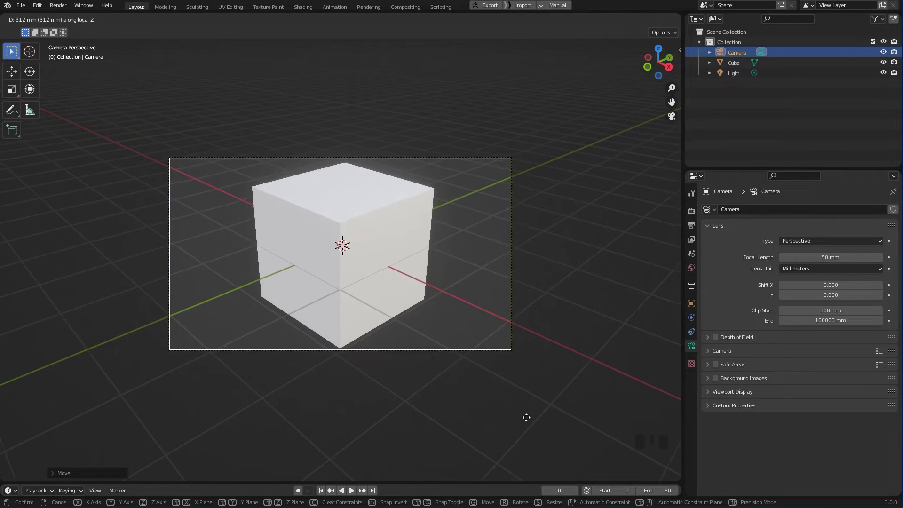
click(526, 471)
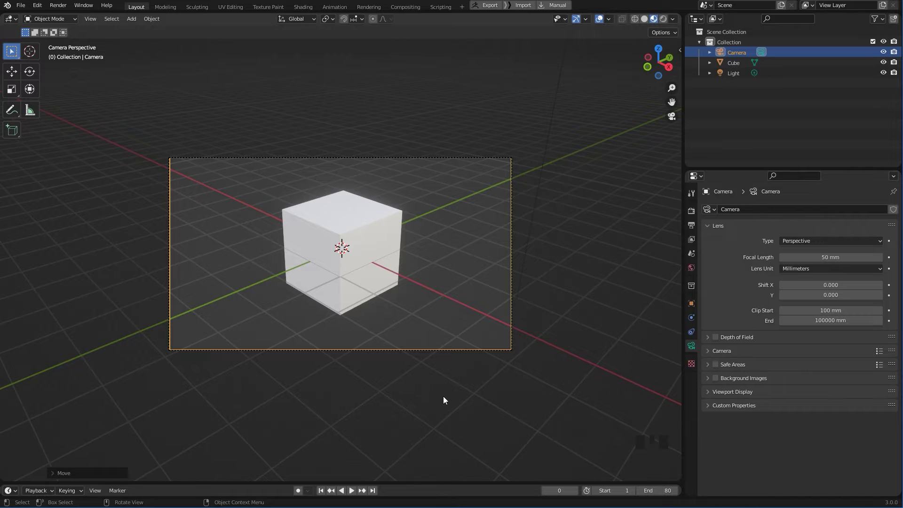
- Orbit the free view to a new angle and use Align Active Camera to View to match it
key(KP_0)
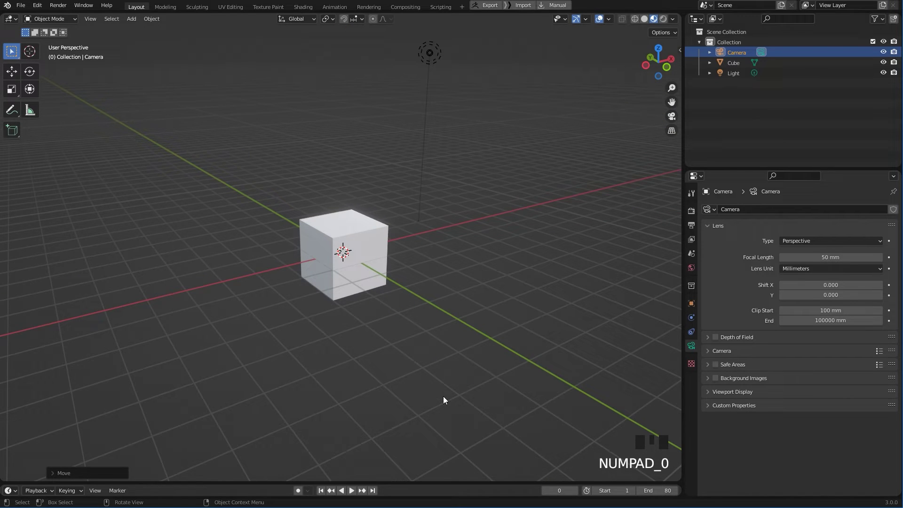
scroll(456, 299, down, 2)
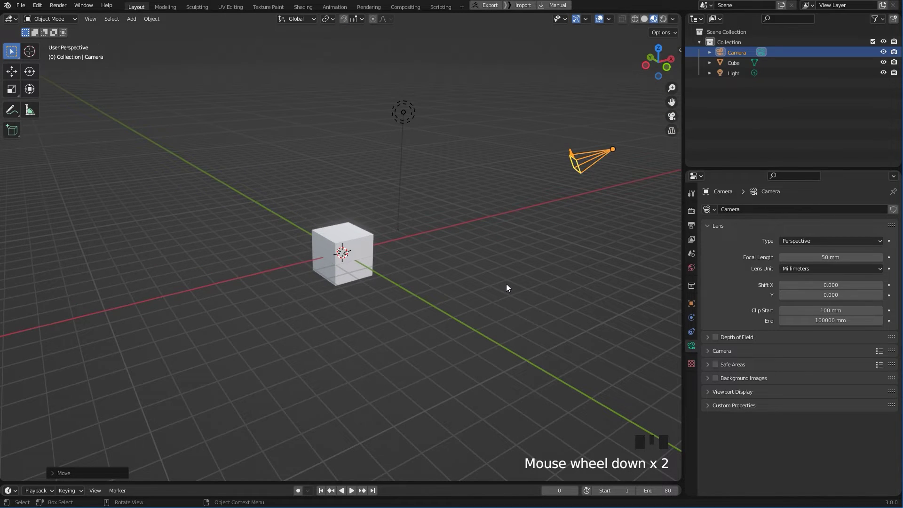
middle_drag(422, 296, 435, 274)
scroll(439, 303, up, 1)
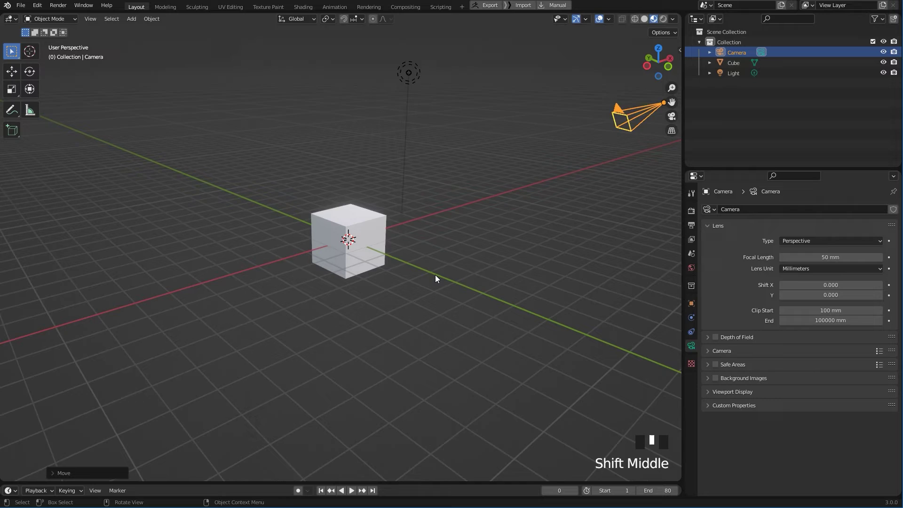
scroll(443, 298, up, 1)
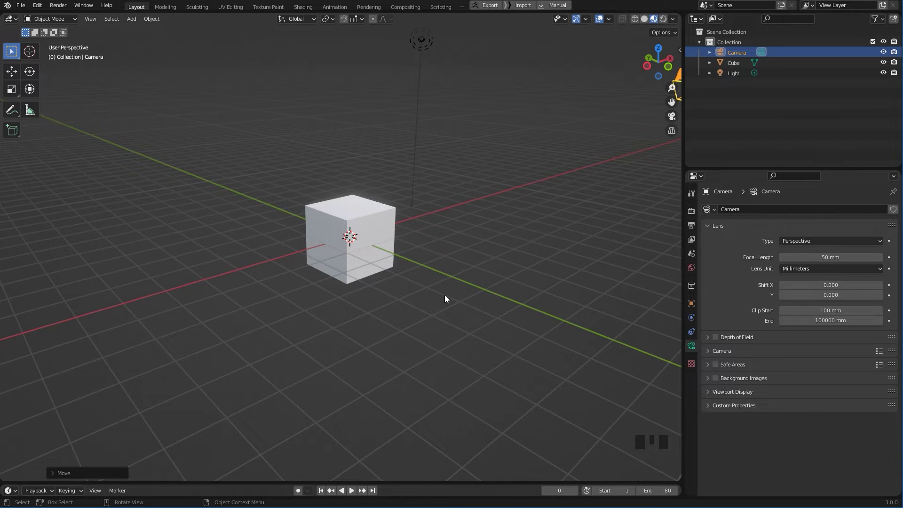
click(94, 19)
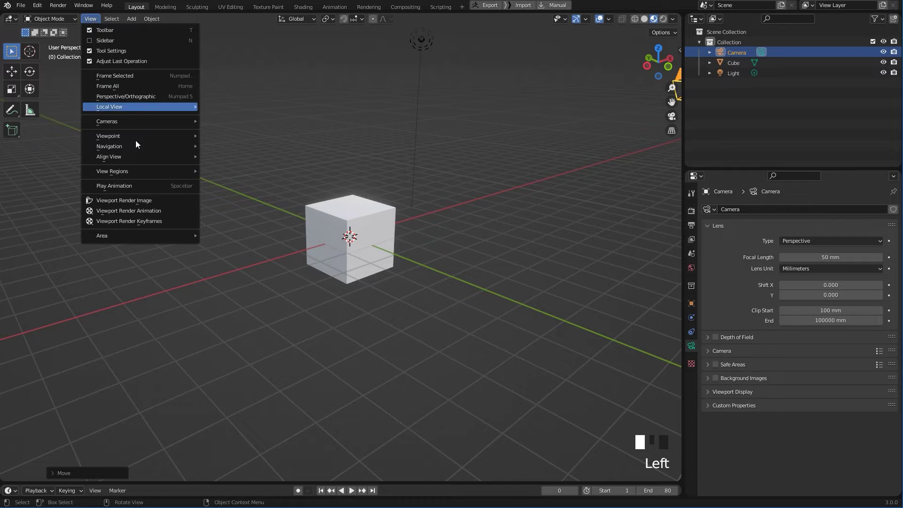
mouse_move(140, 159)
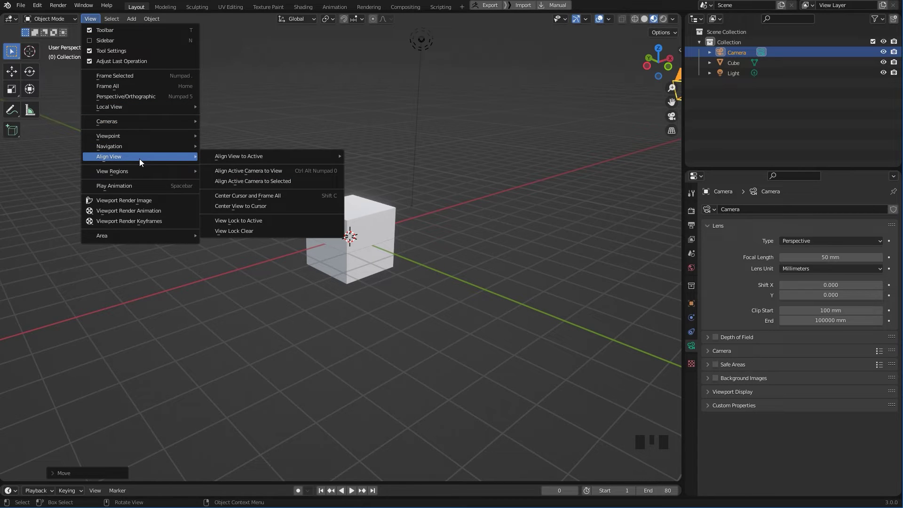
click(268, 170)
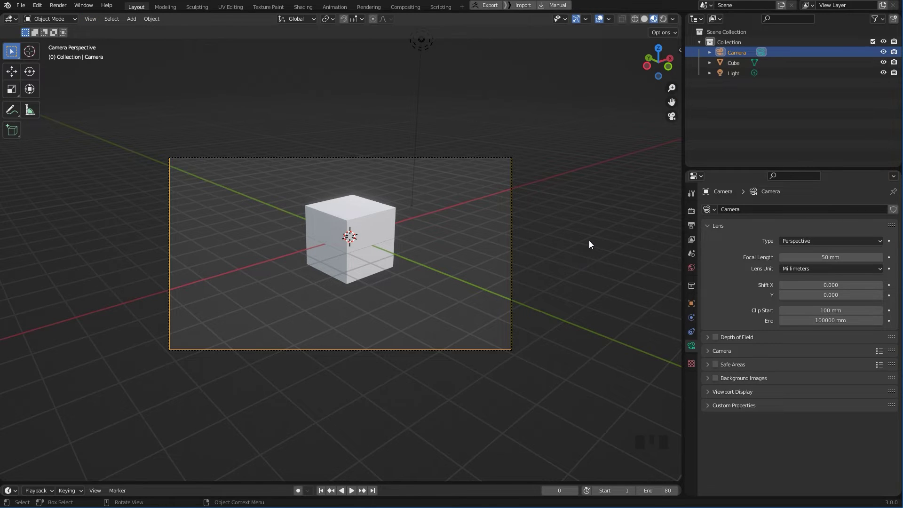
- Move the camera closer to the cube along its viewing axis so the cube appears larger
key(g)
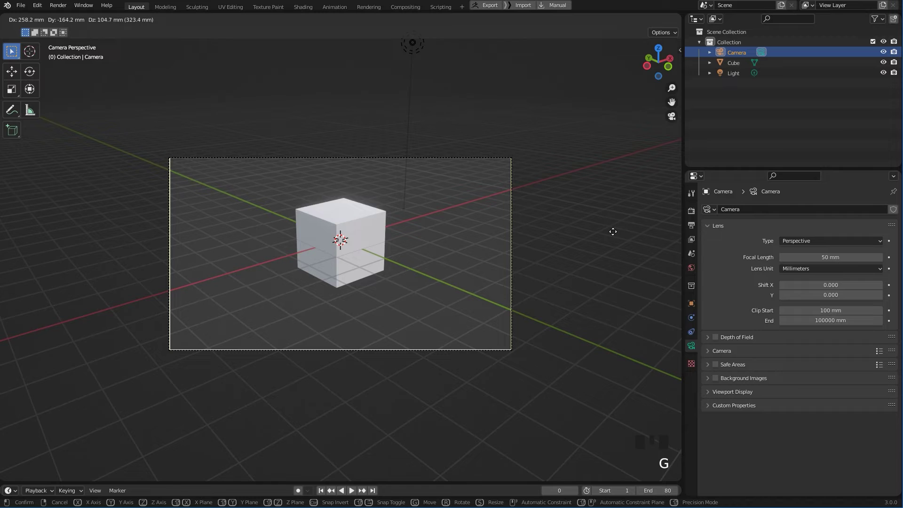
click(611, 229)
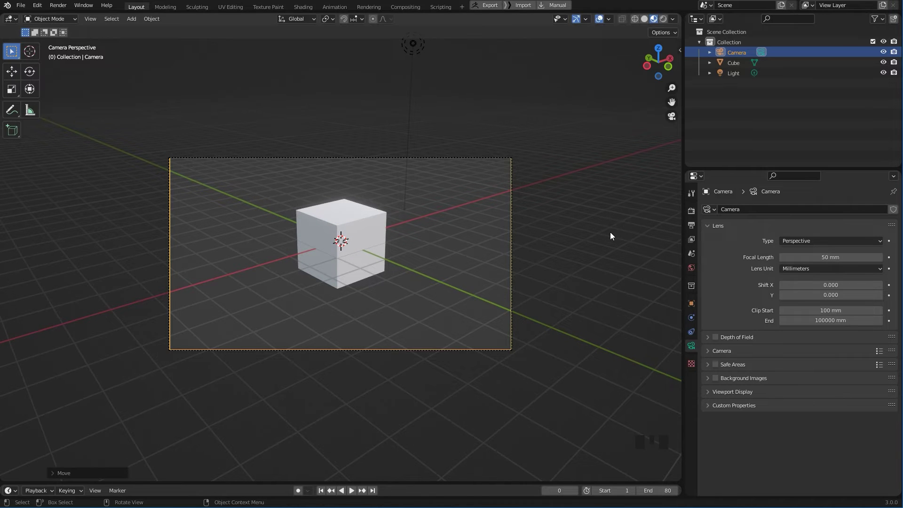
key(g)
key(z)
key(z)
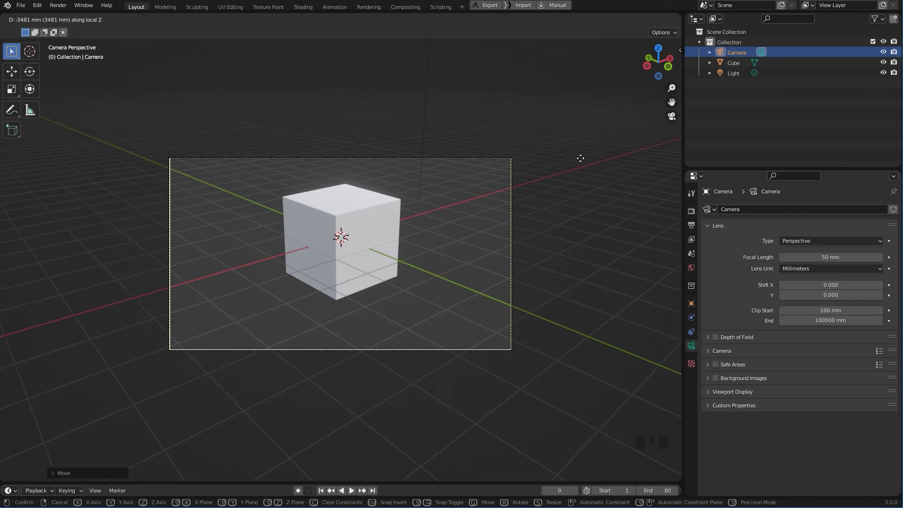
key(g)
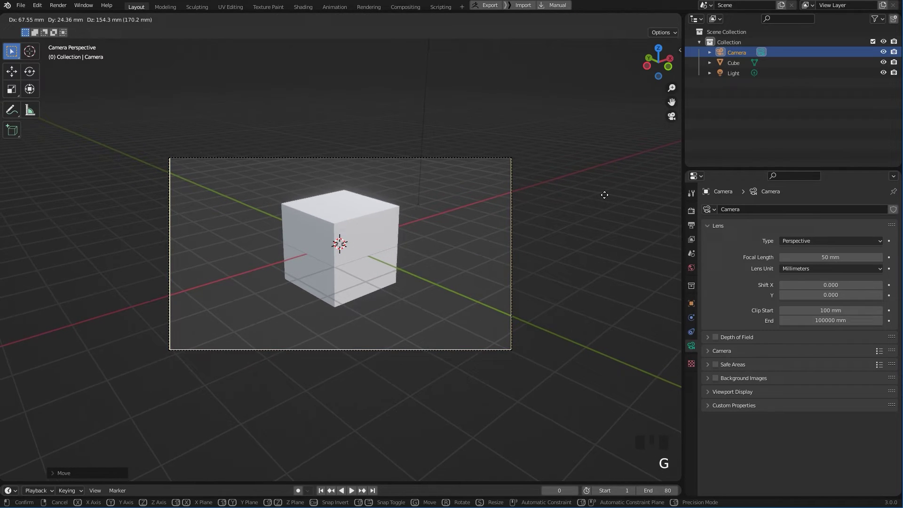
click(602, 196)
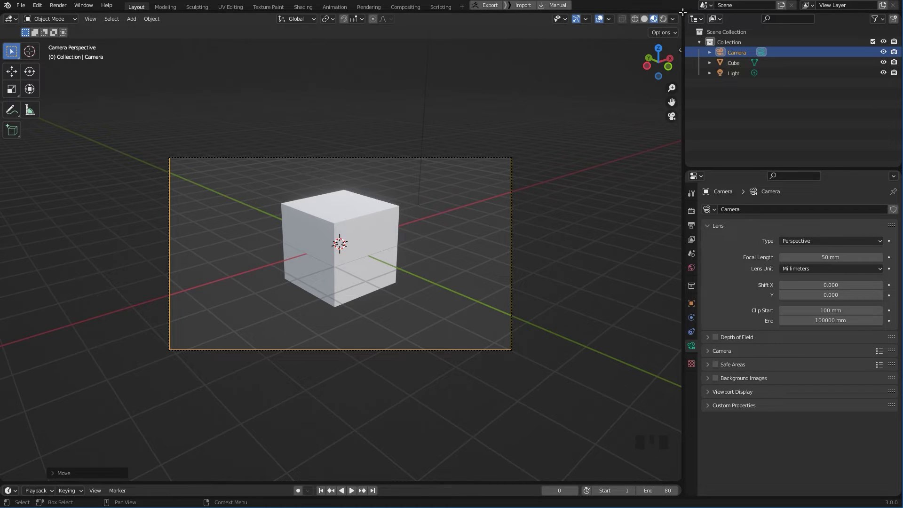
- Split the viewport side by side, set the right half to Top ortho (Numpad 7), and shift the camera
drag(683, 12, 398, 37)
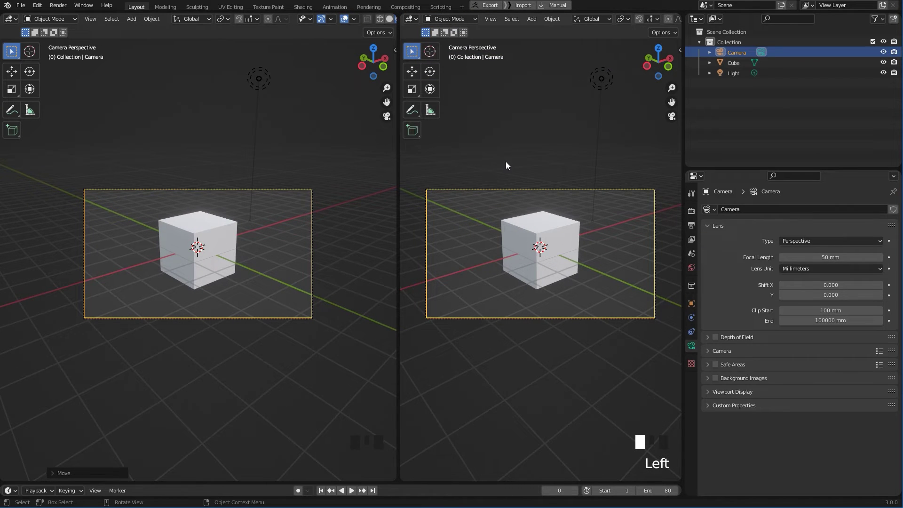
middle_drag(506, 162, 521, 167)
scroll(521, 167, down, 2)
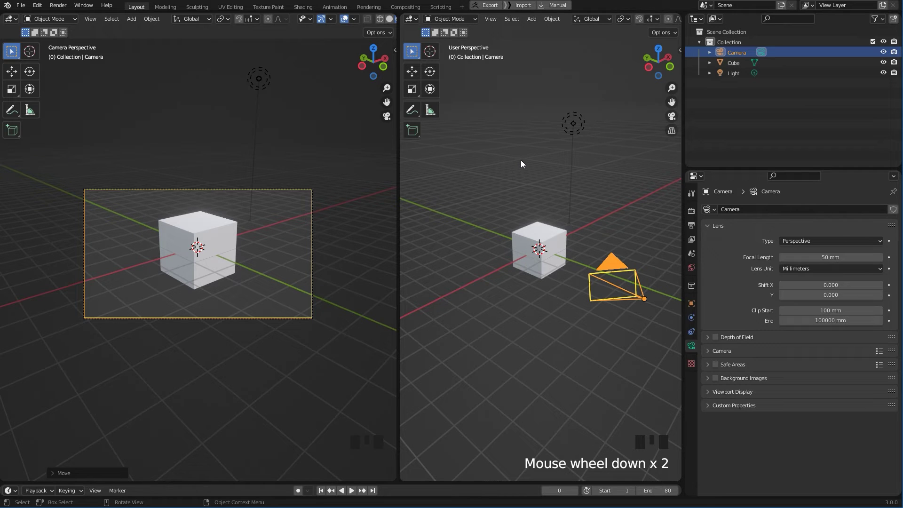
key(KP_7)
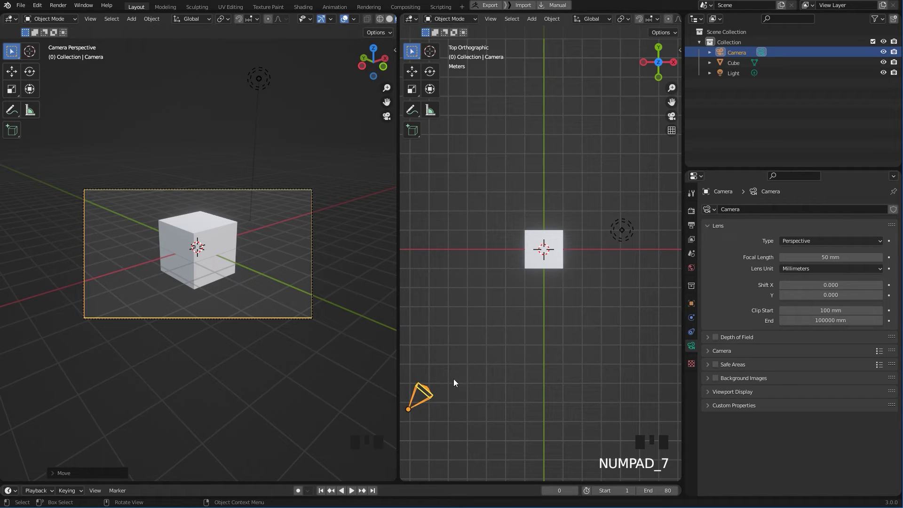
key(g)
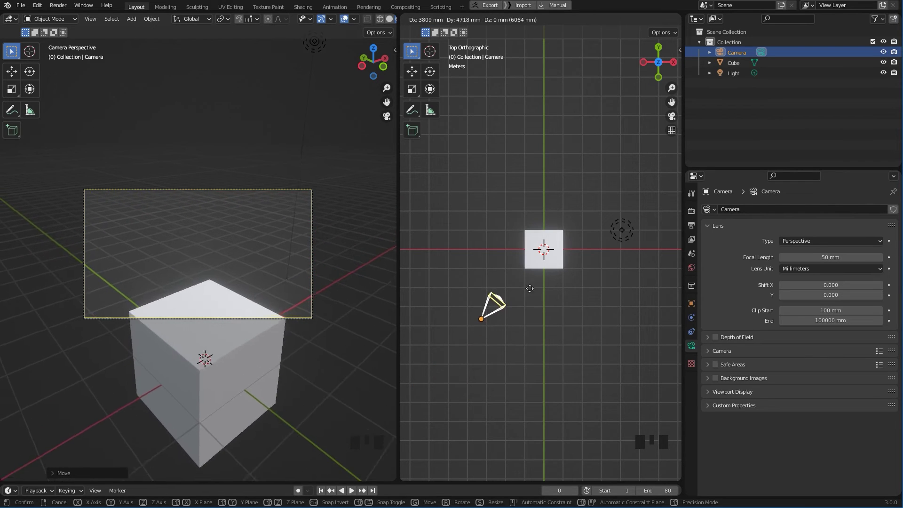
click(474, 365)
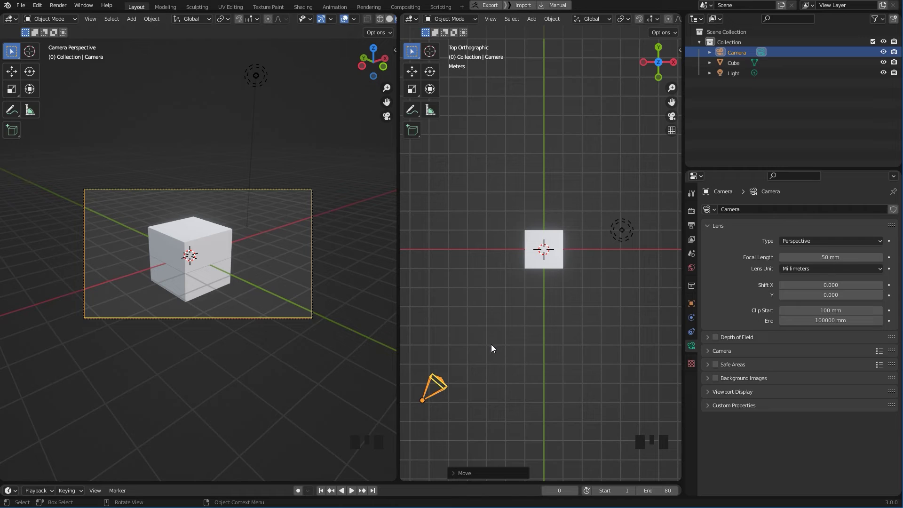
- Add a Track To constraint to the camera and pick Cube as its target with the eyedropper
click(691, 332)
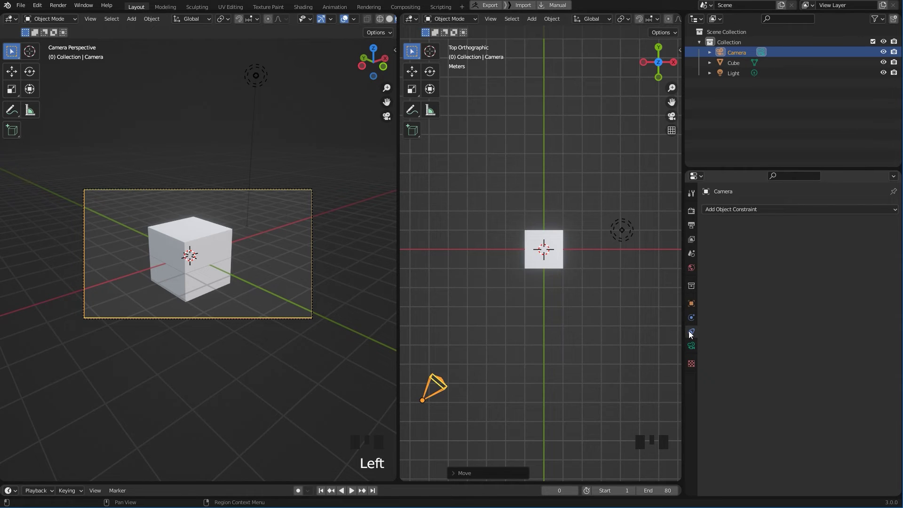
click(774, 208)
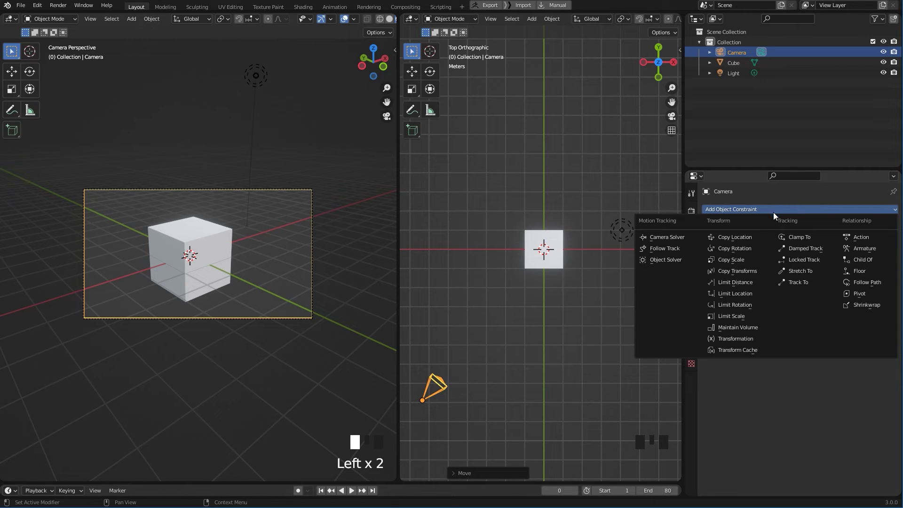
click(794, 281)
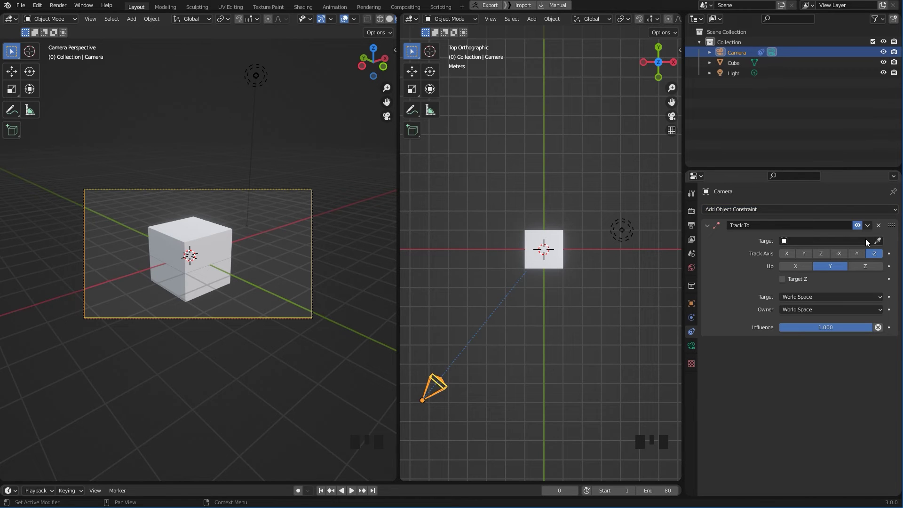
click(878, 241)
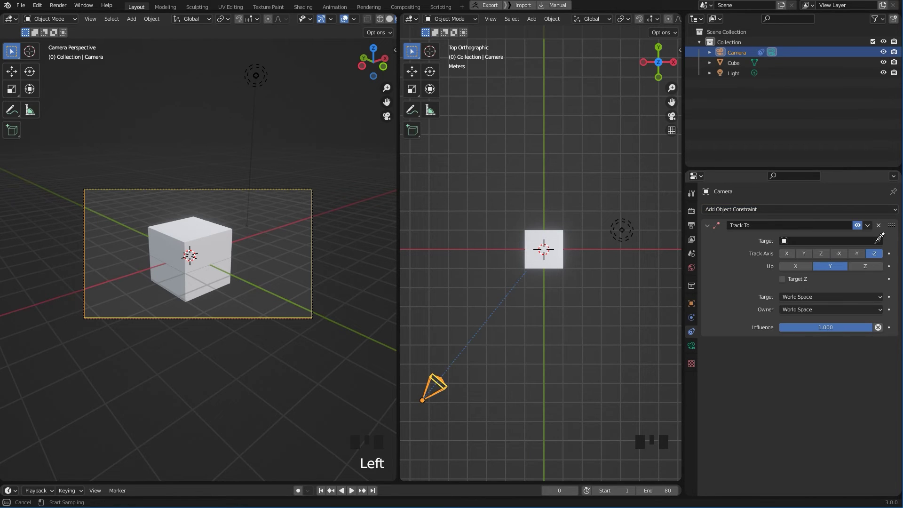
click(552, 237)
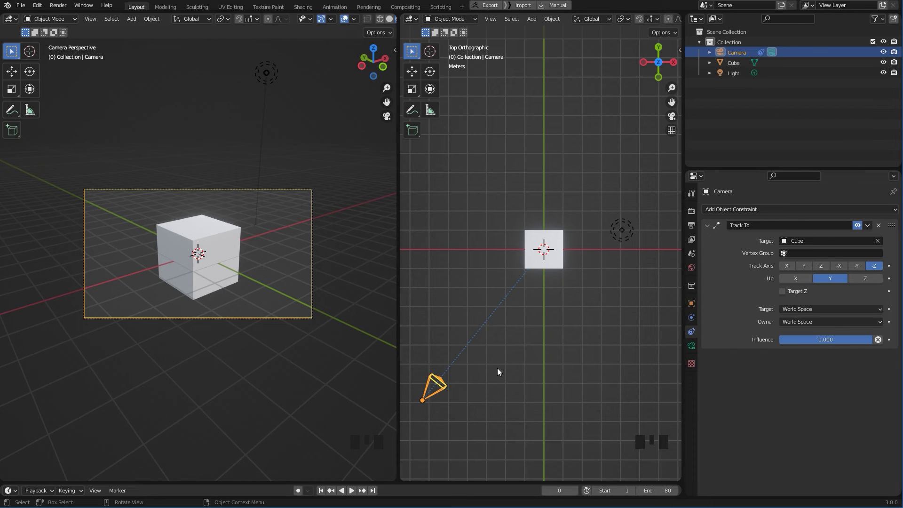
- Start moving the cube and cancel it back to the origin, then select the camera and start moving it
click(548, 261)
key(g)
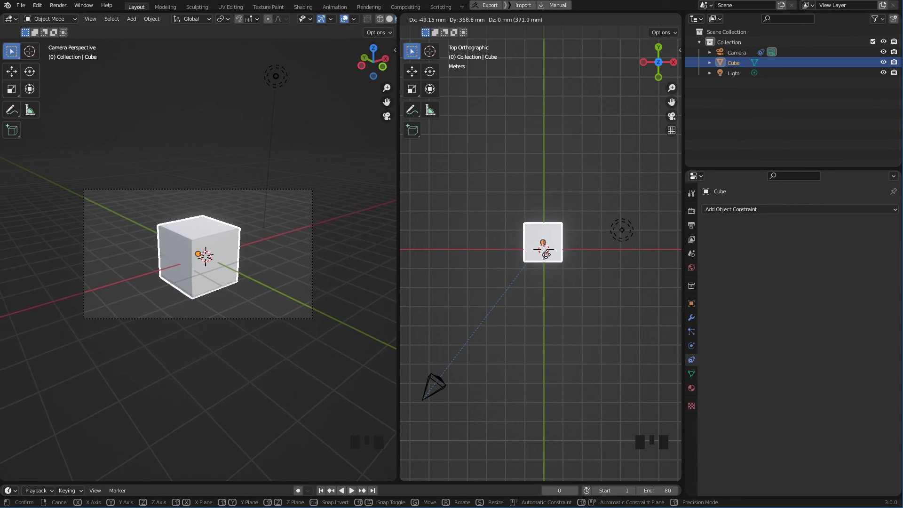
right_click(545, 255)
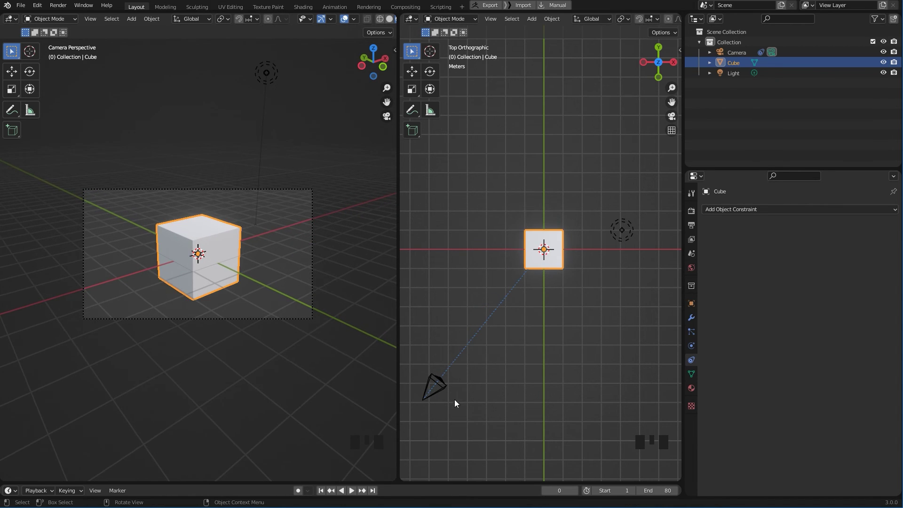
click(441, 388)
key(g)
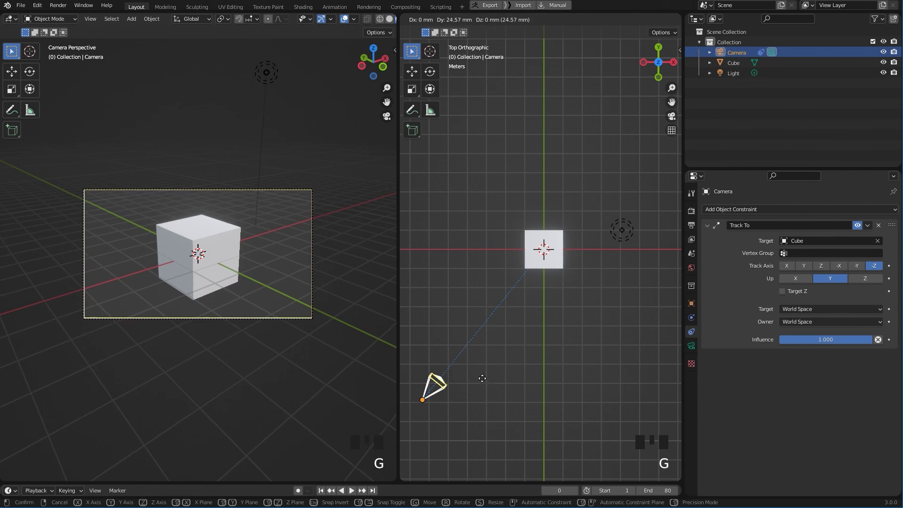